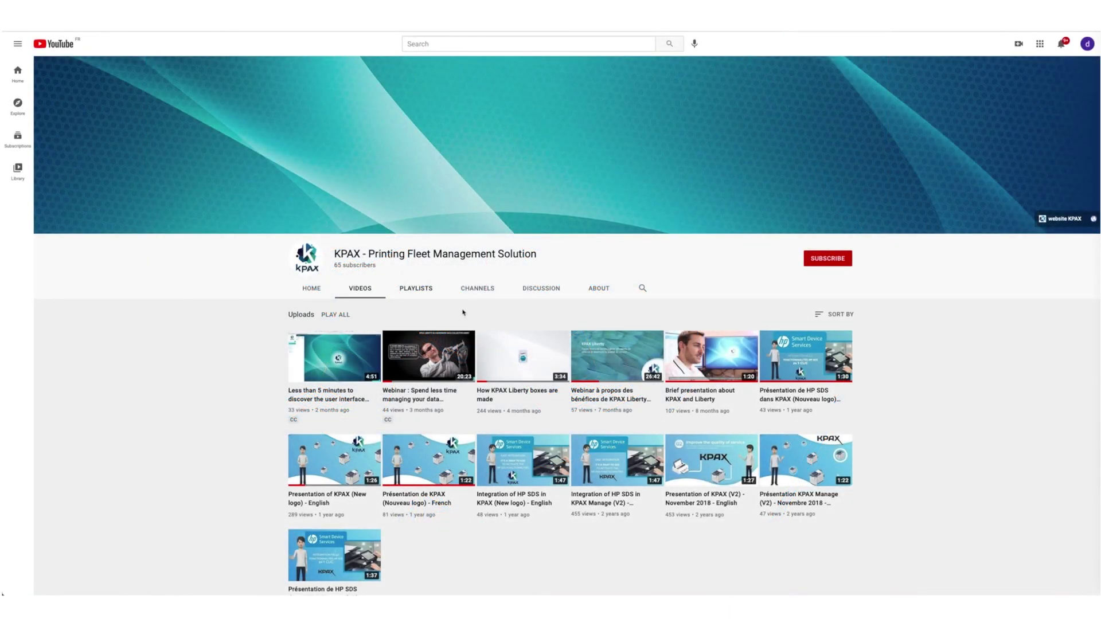
Step: Subscribe to the KPAX YouTube channel with notifications set to All
{"action": "left_click", "coordinate": [828, 258]}
{"action": "left_click", "coordinate": [847, 260]}
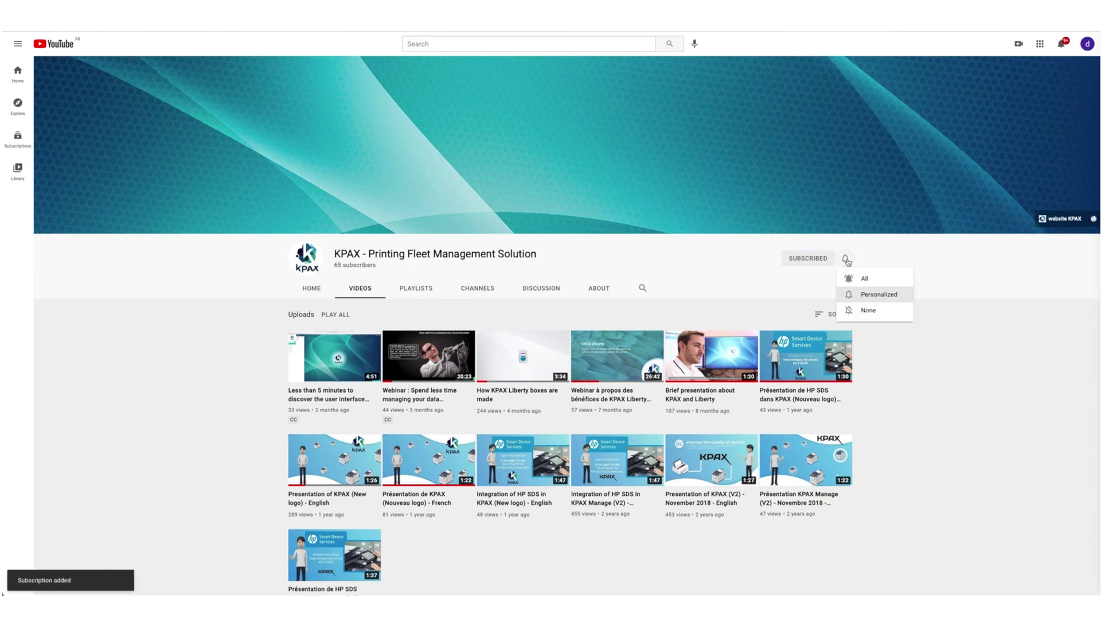
{"action": "left_click", "coordinate": [866, 280]}
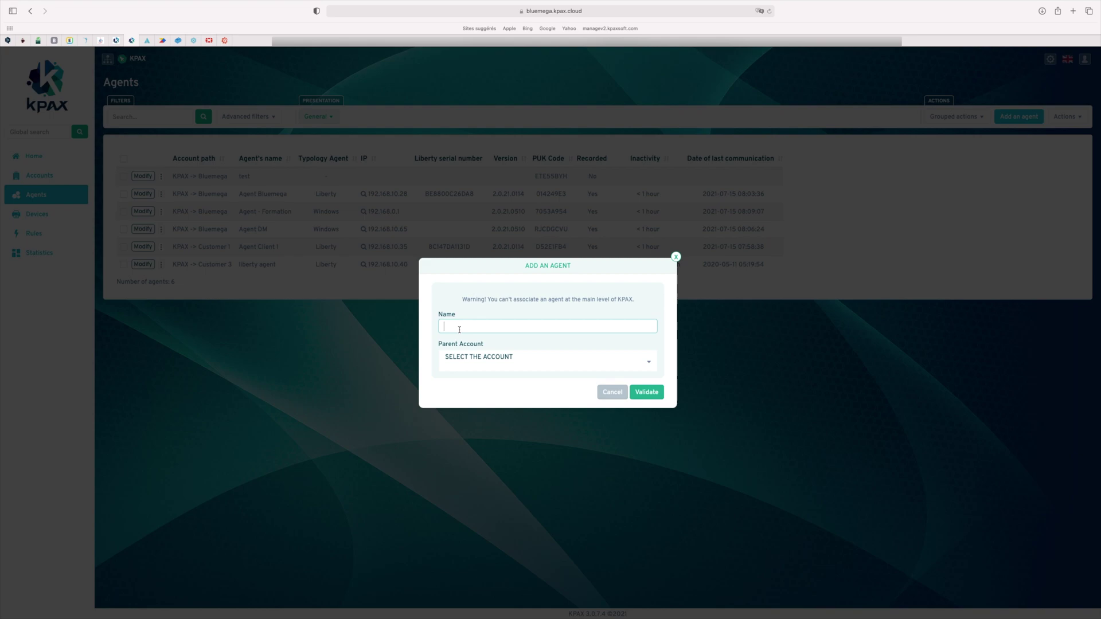
Step: Create an agent named 'KPAX Agent' with Bluemega as its parent account
{"action": "type", "text": "KPAX Agent"}
{"action": "left_click", "coordinate": [466, 358]}
{"action": "left_click", "coordinate": [454, 348]}
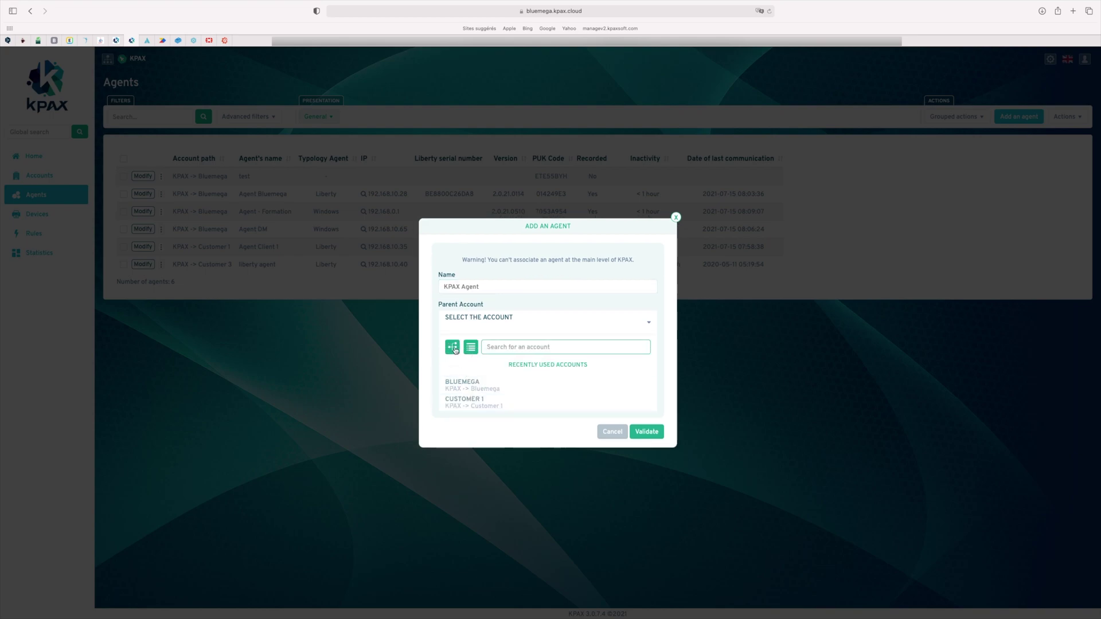
{"action": "left_click", "coordinate": [488, 373]}
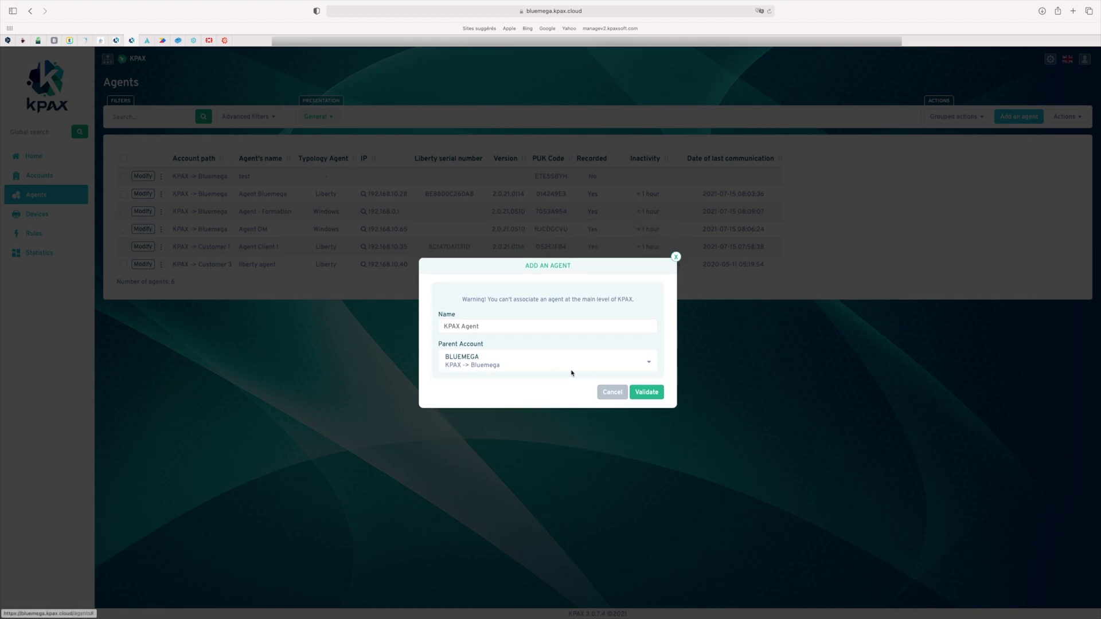
{"action": "left_click", "coordinate": [646, 392]}
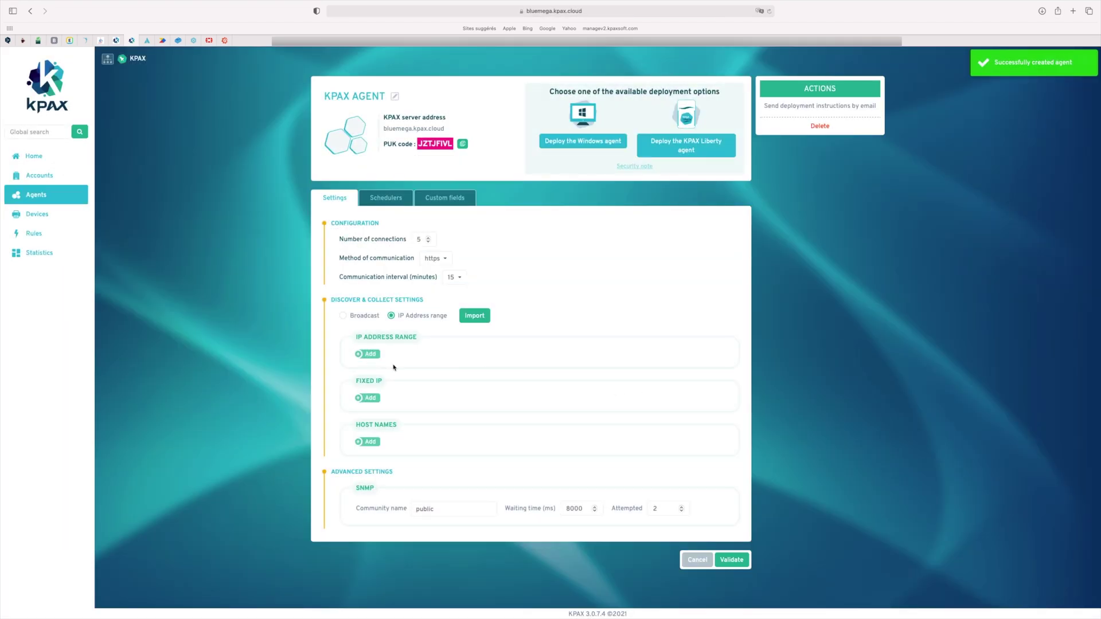
Step: Add the IP address range 192.168.2.30 to 192.168.2.130 to the agent
{"action": "left_click", "coordinate": [368, 354]}
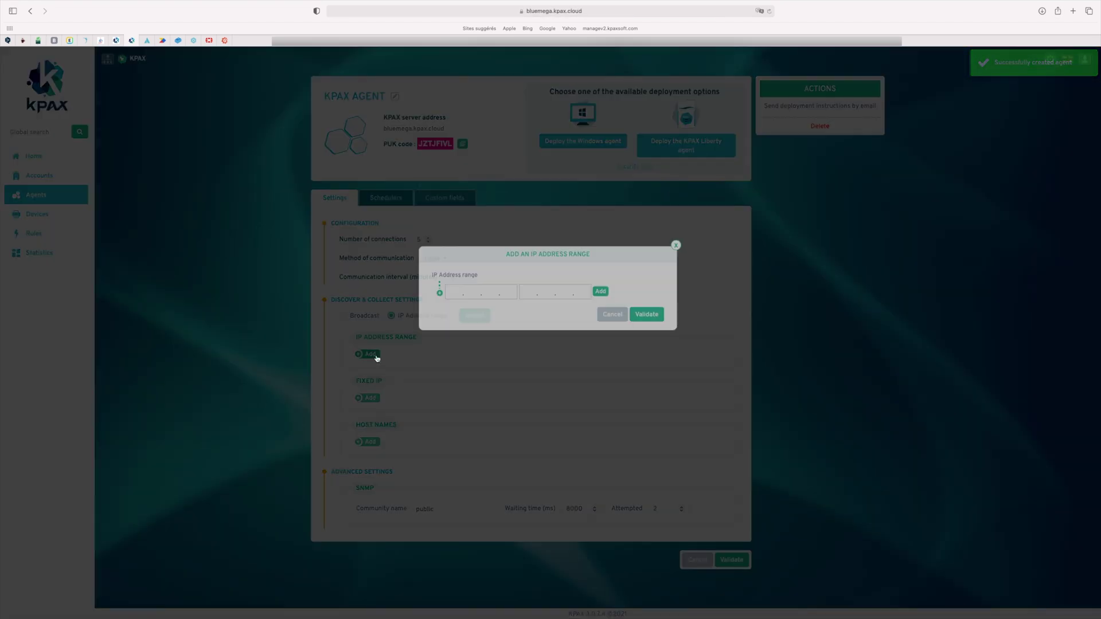
{"action": "type", "text": "192.168."}
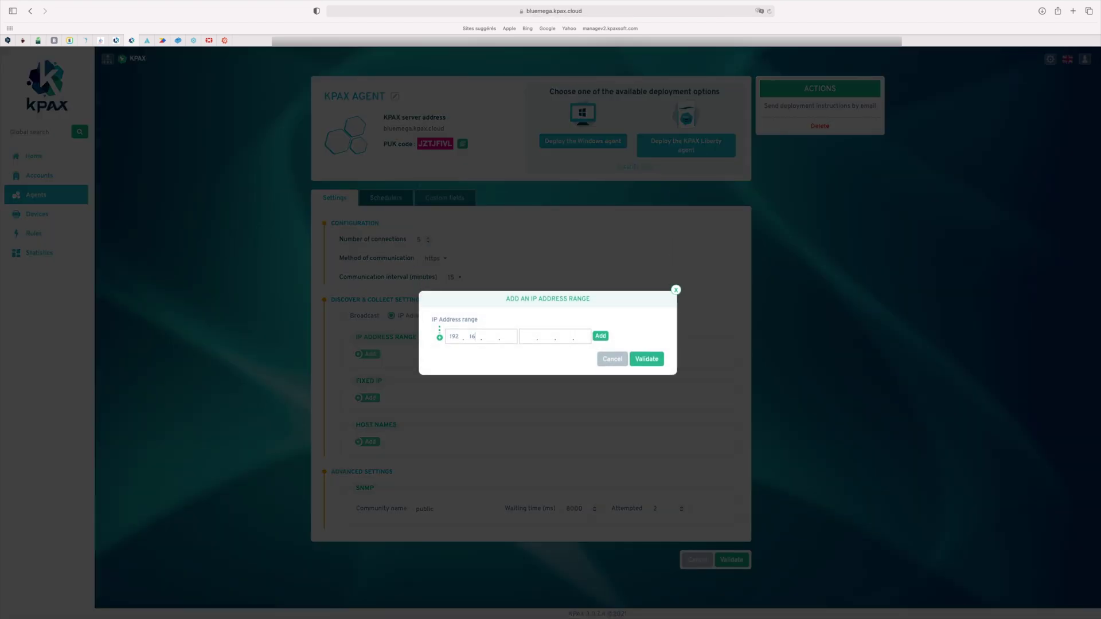
{"action": "type", "text": "2."}
{"action": "type", "text": "30"}
{"action": "key", "text": "Tab"}
{"action": "type", "text": "192.168.2."}
{"action": "type", "text": "130"}
{"action": "left_click", "coordinate": [601, 336]}
{"action": "left_click", "coordinate": [656, 365]}
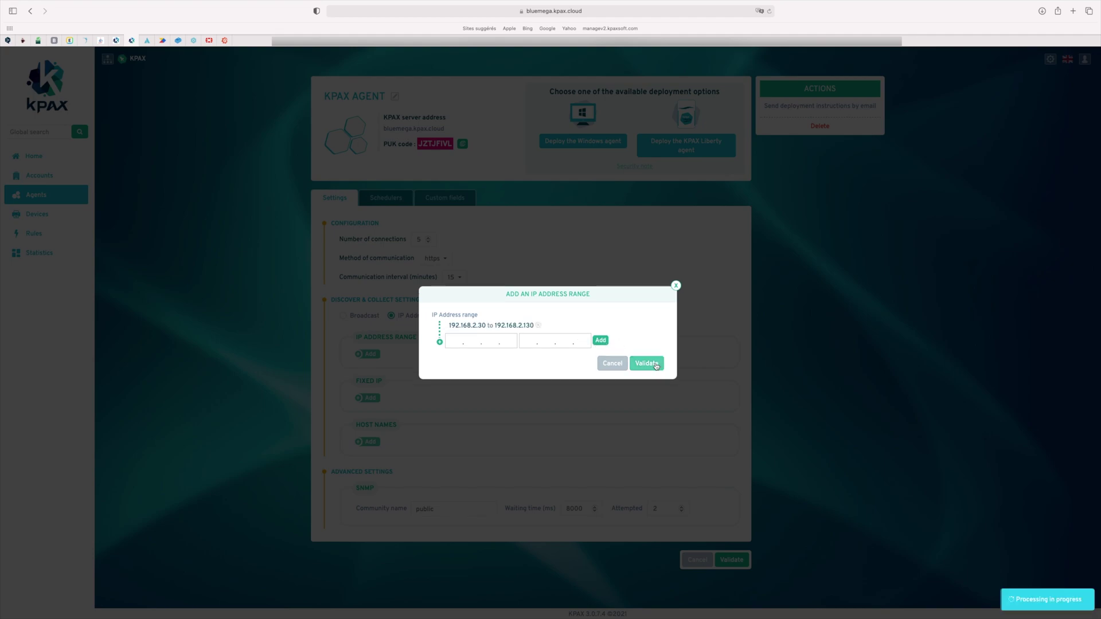
Step: Add the fixed IP address 192.168.3.50 to the agent's scan list
{"action": "left_click", "coordinate": [367, 409]}
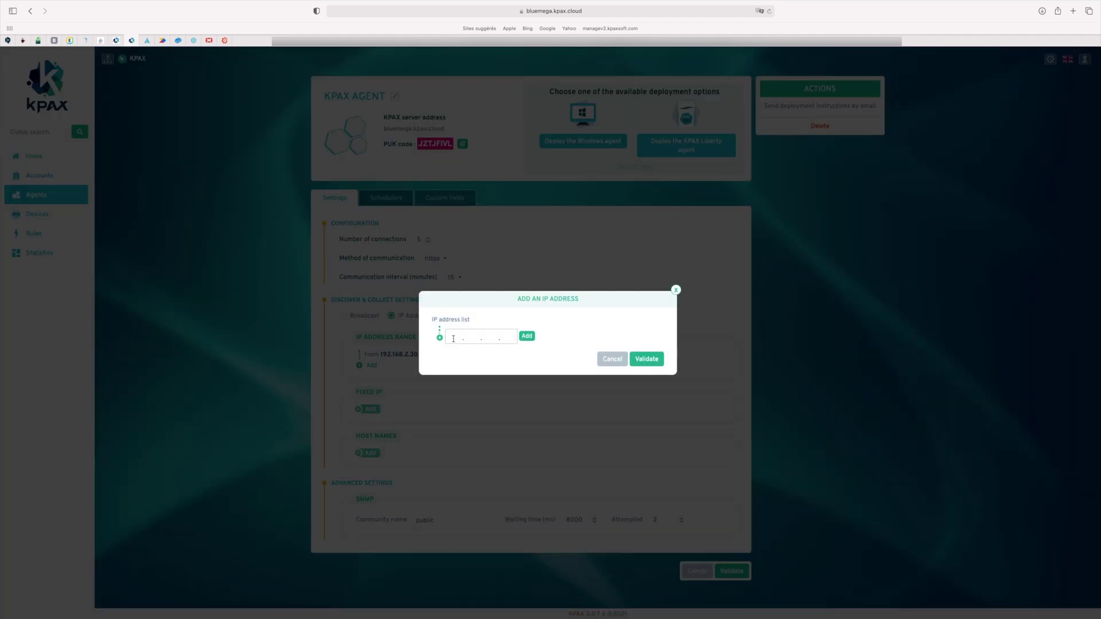
{"action": "type", "text": "192.168.3."}
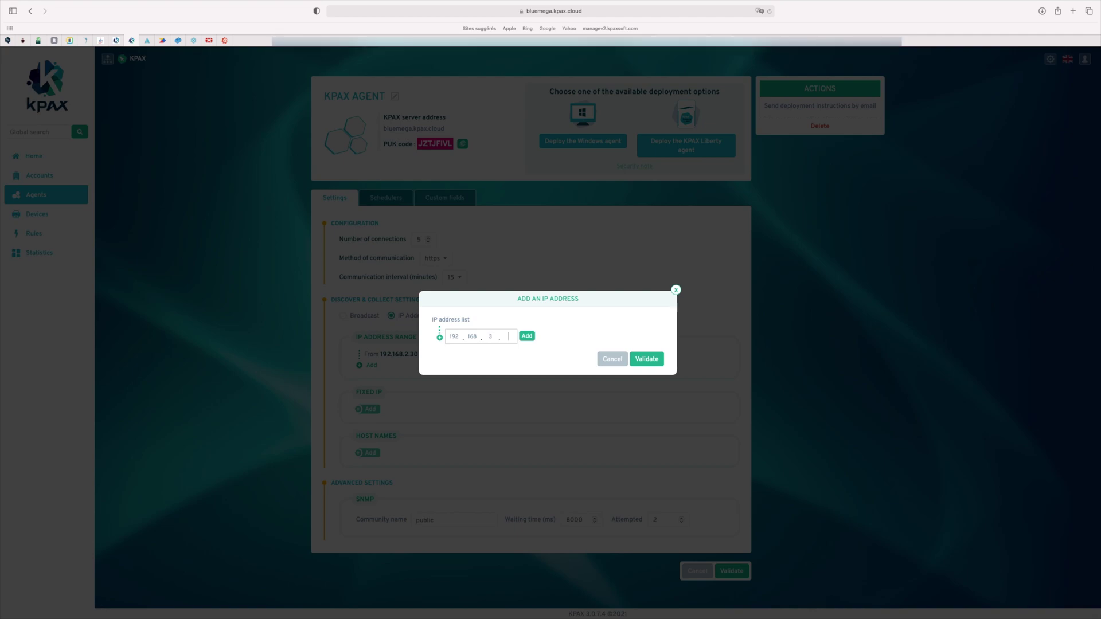
{"action": "type", "text": "50"}
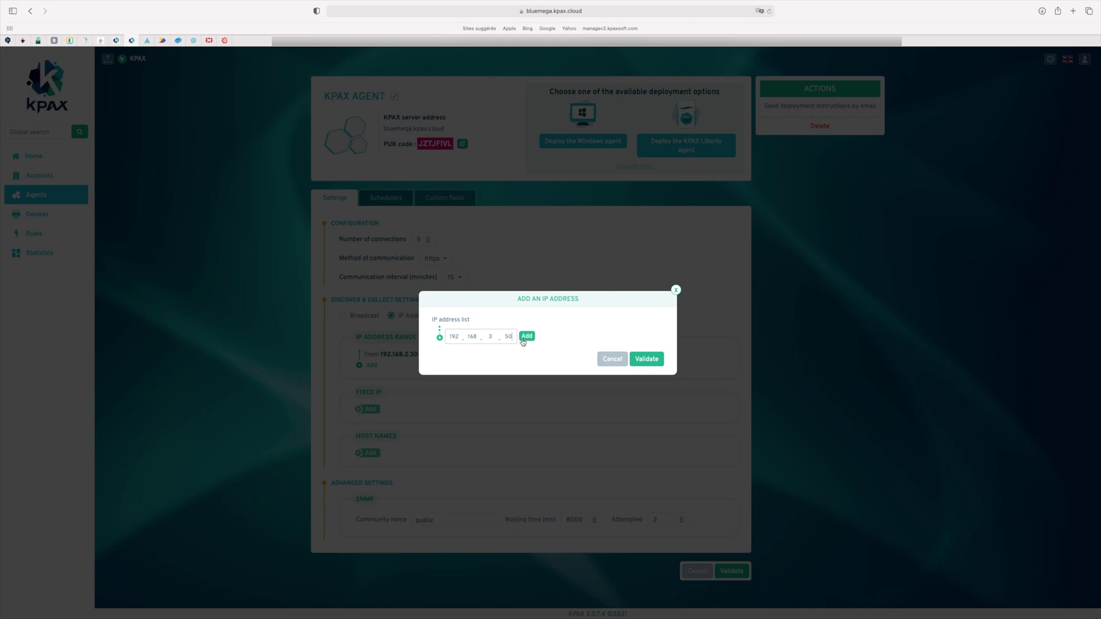
{"action": "left_click", "coordinate": [528, 337]}
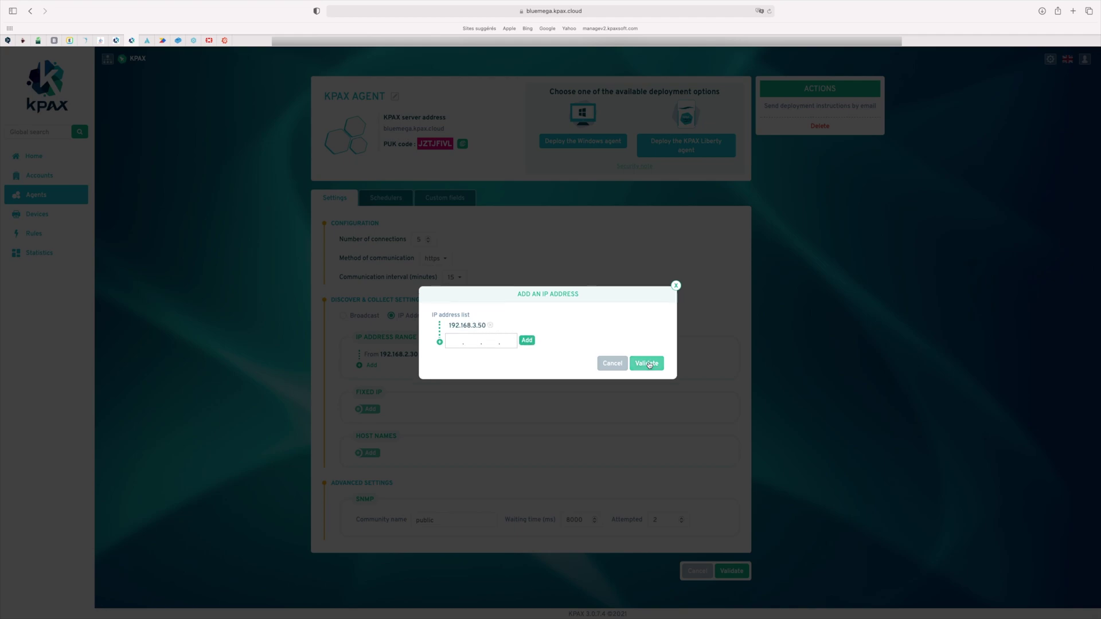
{"action": "left_click", "coordinate": [648, 362]}
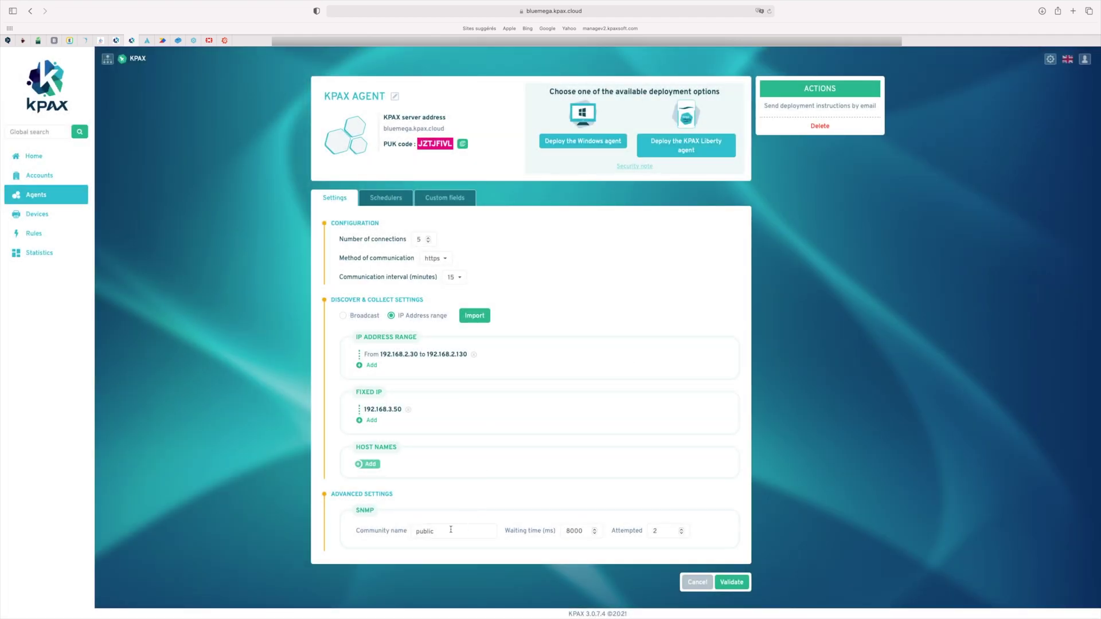
{"action": "left_click", "coordinate": [377, 529]}
{"action": "left_click", "coordinate": [457, 481]}
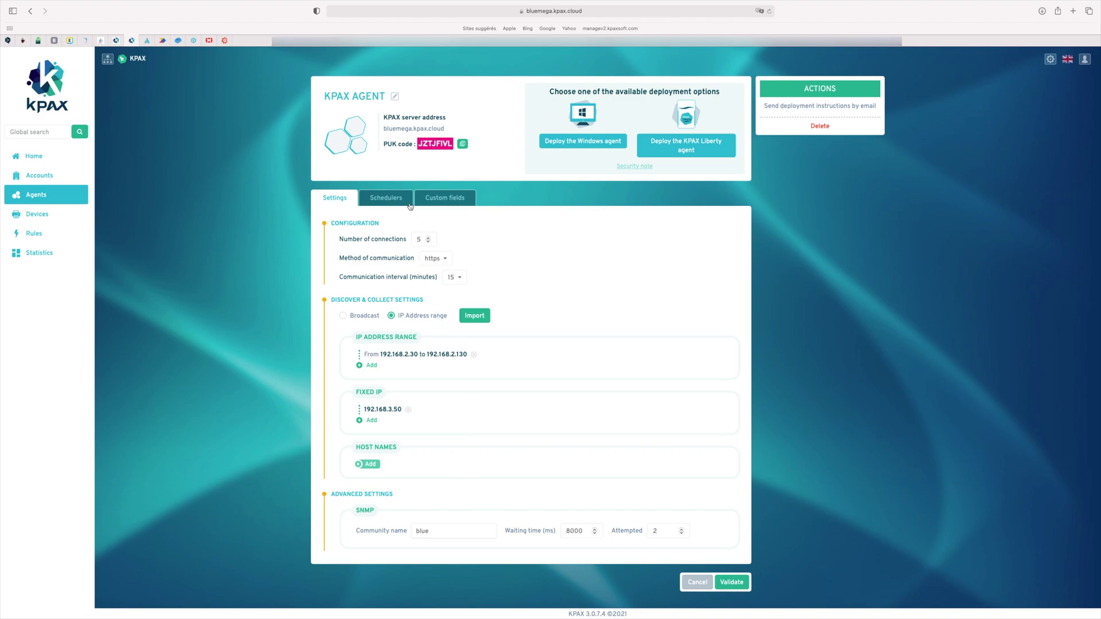
{"action": "left_click", "coordinate": [732, 583]}
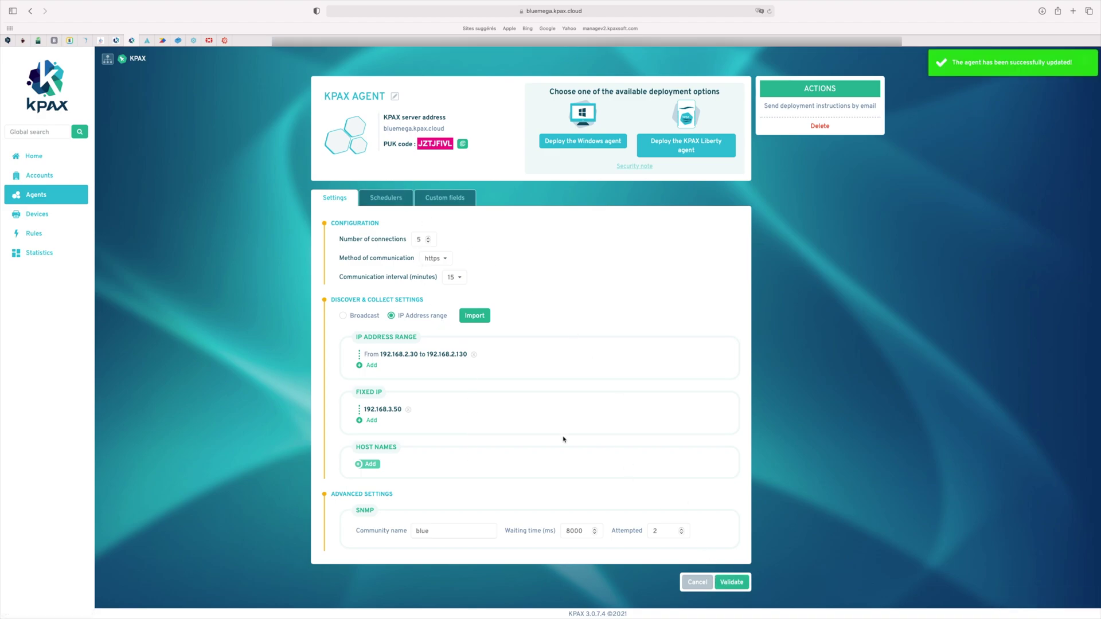
Step: On the Schedulers tab, set Meters to every 6 hours, Consumables 1 hour, Parts 3 hours
{"action": "left_click", "coordinate": [382, 198]}
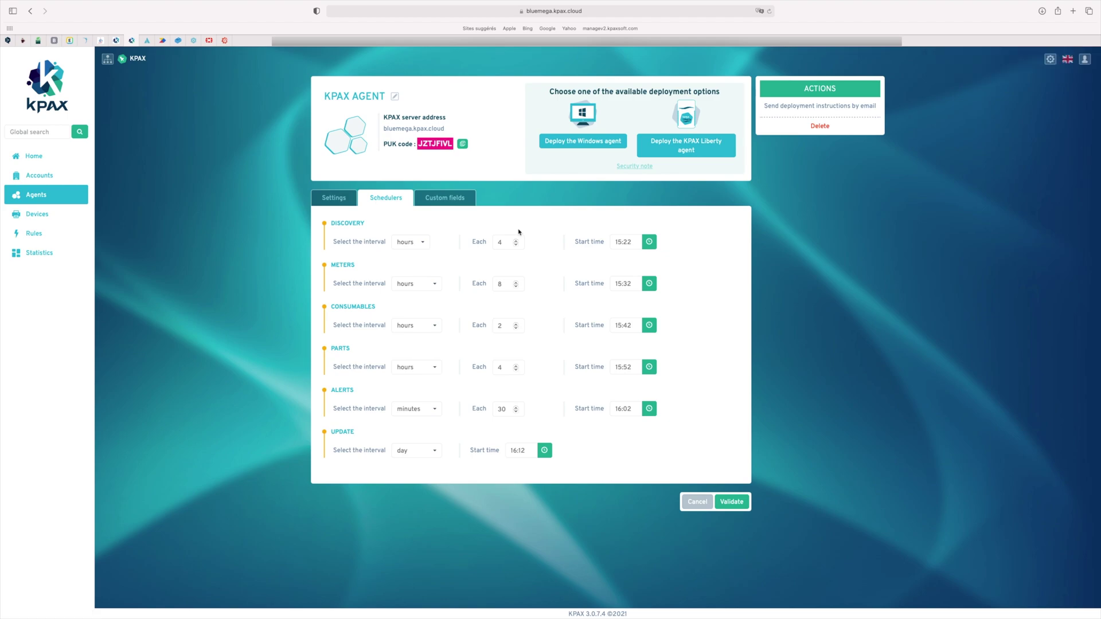
{"action": "left_click", "coordinate": [517, 286]}
{"action": "left_click", "coordinate": [517, 287]}
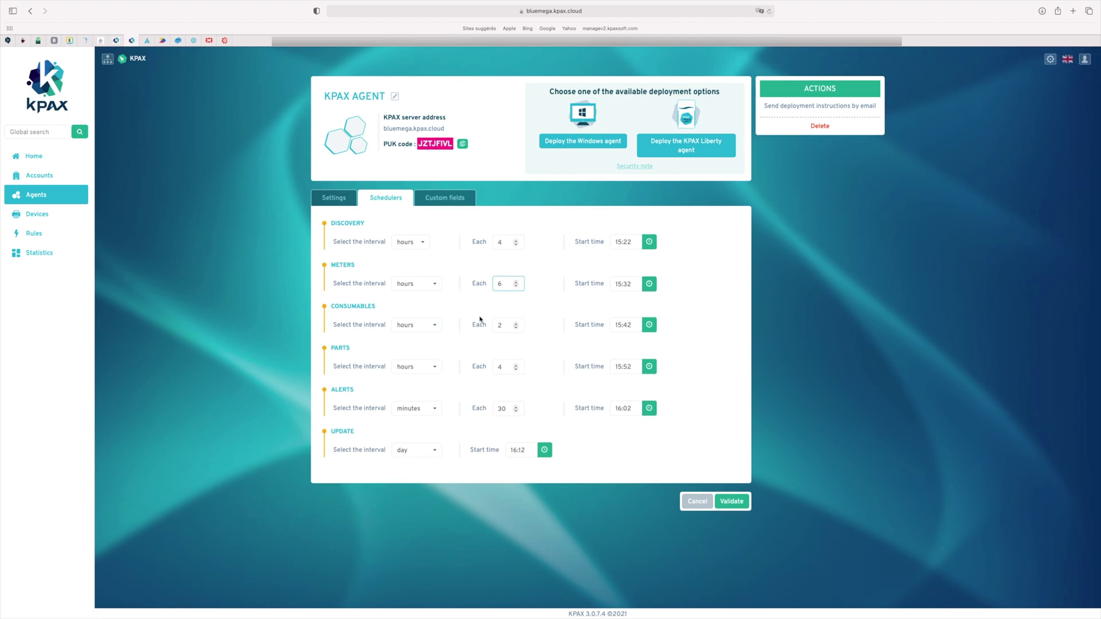
{"action": "left_click", "coordinate": [516, 328]}
{"action": "left_click", "coordinate": [516, 370]}
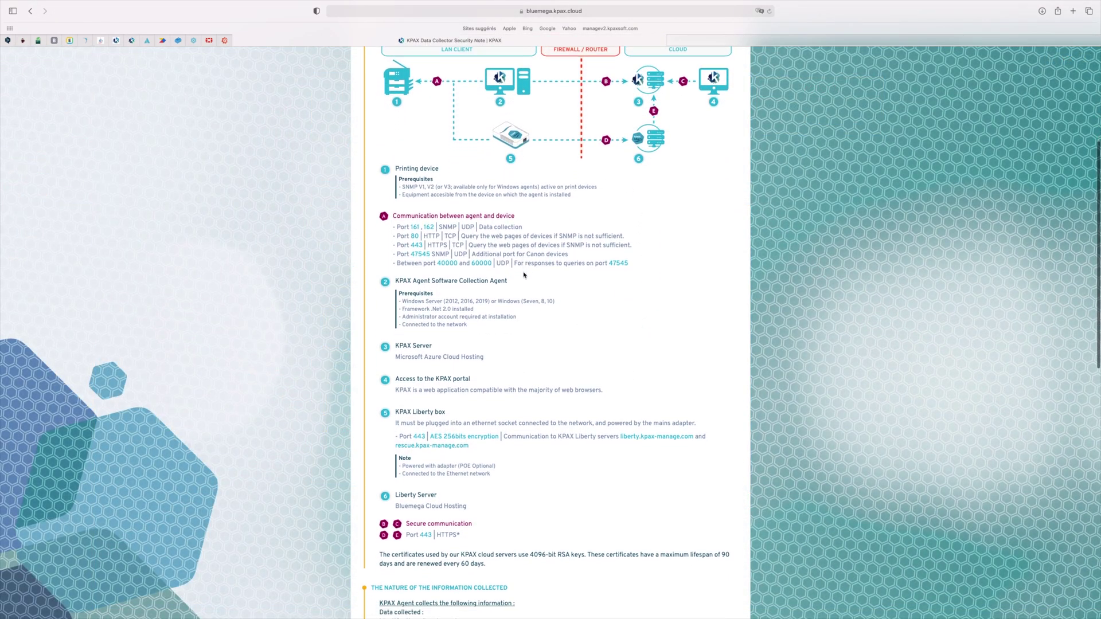
Step: Scroll through the KPAX Data Collector Security Note
{"action": "scroll", "coordinate": [523, 276], "scroll_direction": "down", "scroll_amount": 5}
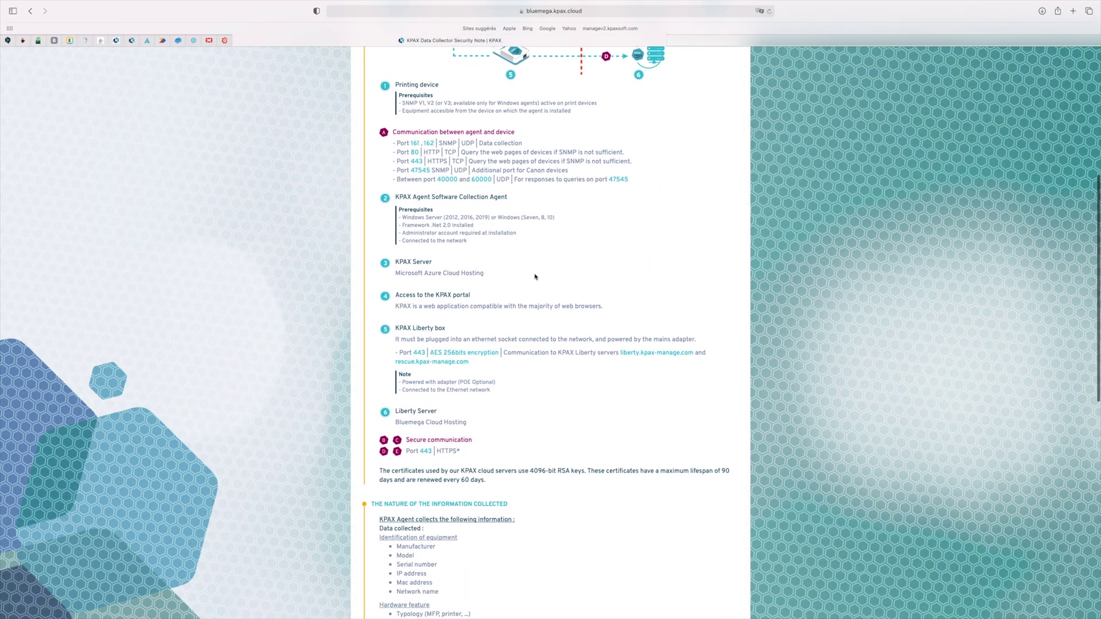
{"action": "scroll", "coordinate": [535, 277], "scroll_direction": "down", "scroll_amount": 3}
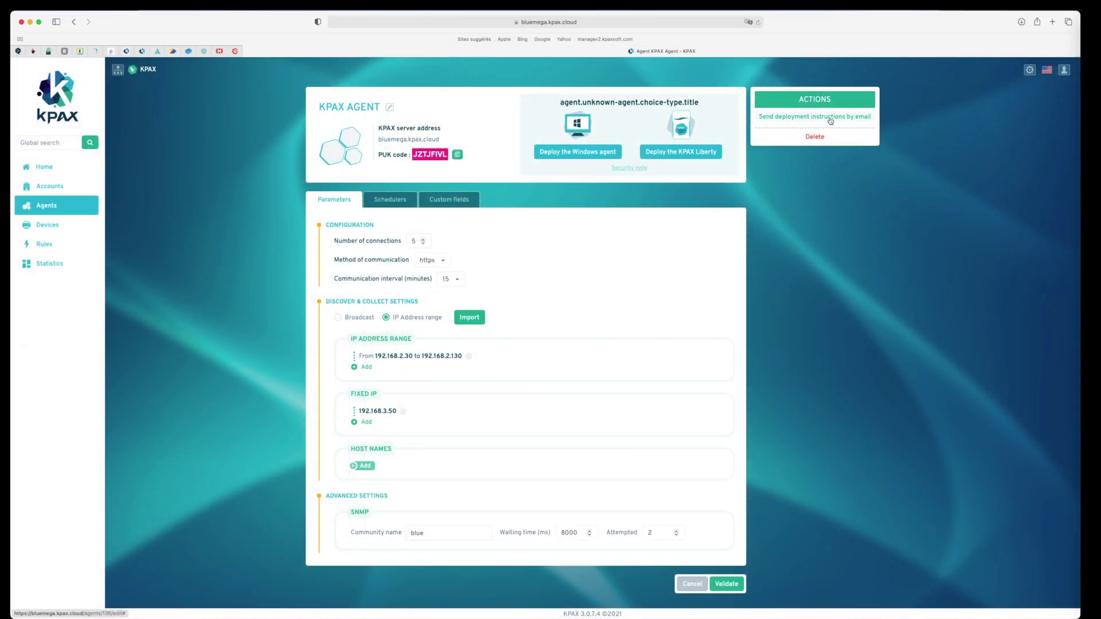
Step: Email the deployment instructions to the customer's address, then save and download the Windows agent
{"action": "left_click", "coordinate": [831, 118]}
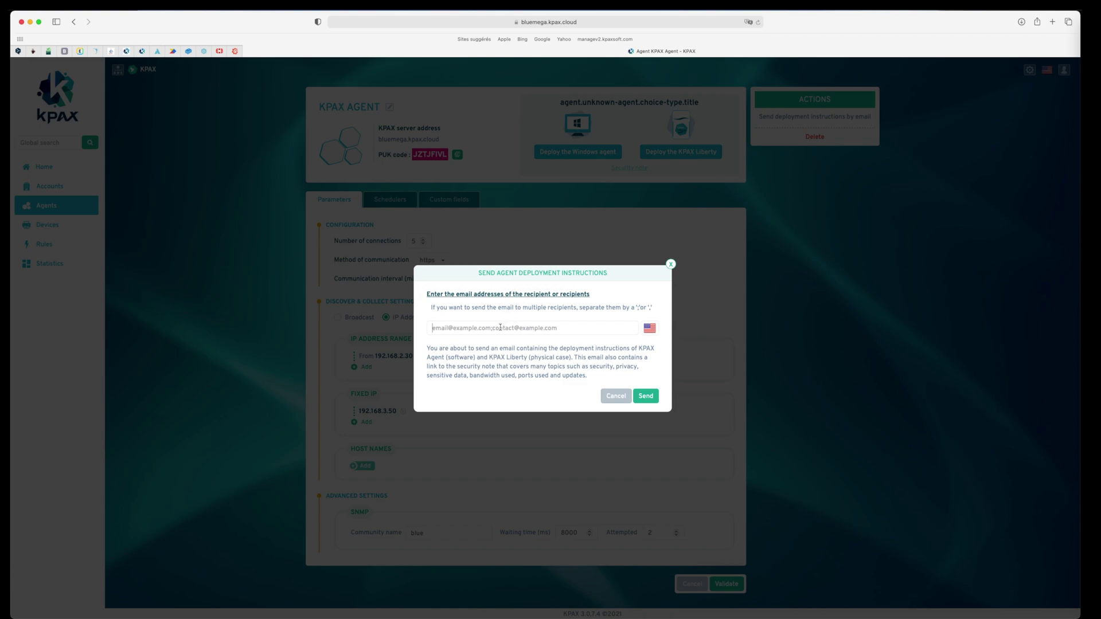
{"action": "left_click", "coordinate": [500, 328]}
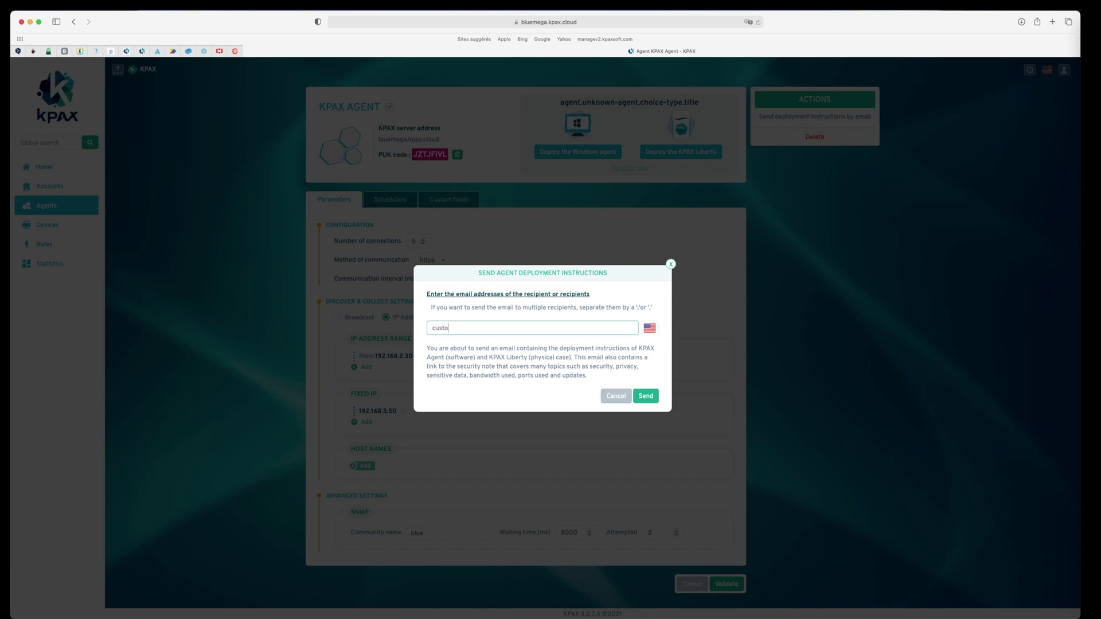
{"action": "left_click", "coordinate": [646, 396]}
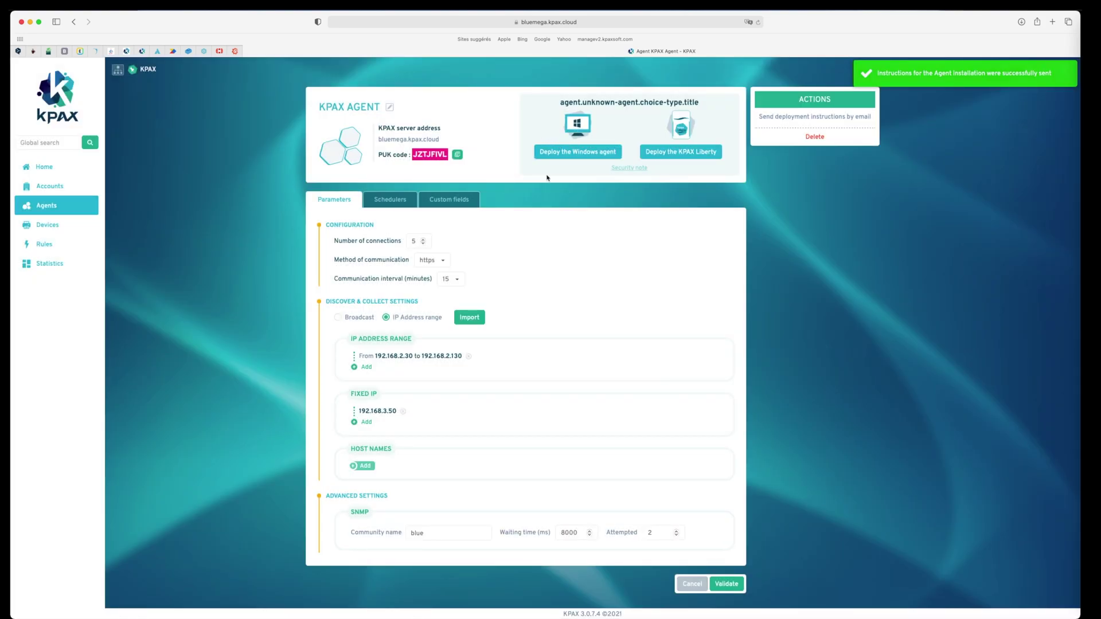
{"action": "left_click", "coordinate": [563, 153]}
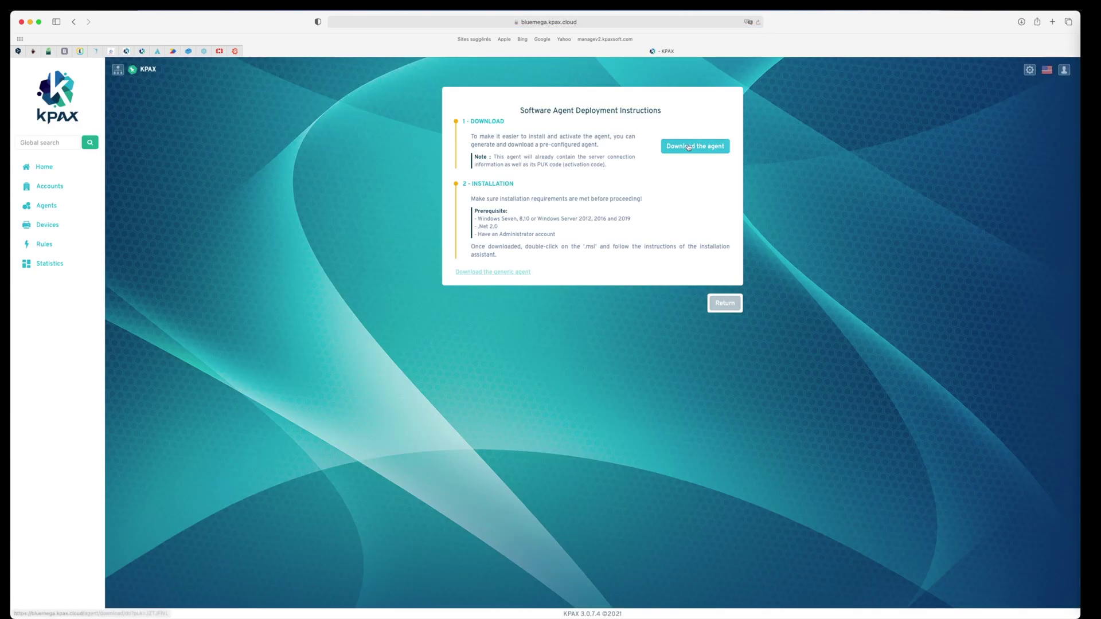
{"action": "left_click", "coordinate": [690, 146]}
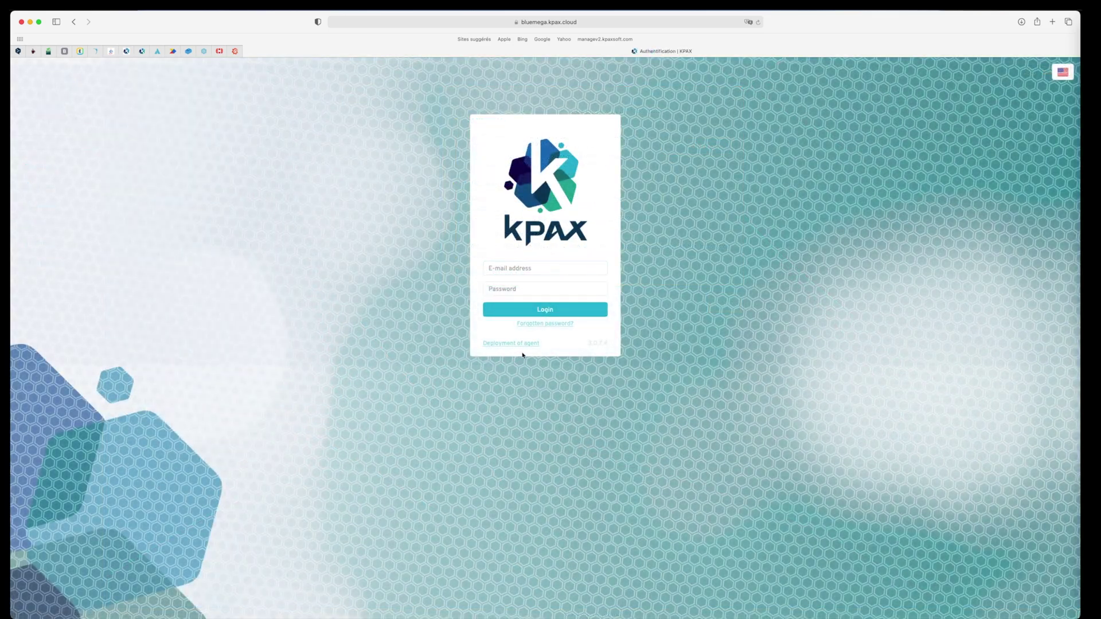
Step: Enter the agent's PUK code on the public Deployment of agent page and download the Windows agent
{"action": "left_click", "coordinate": [501, 344]}
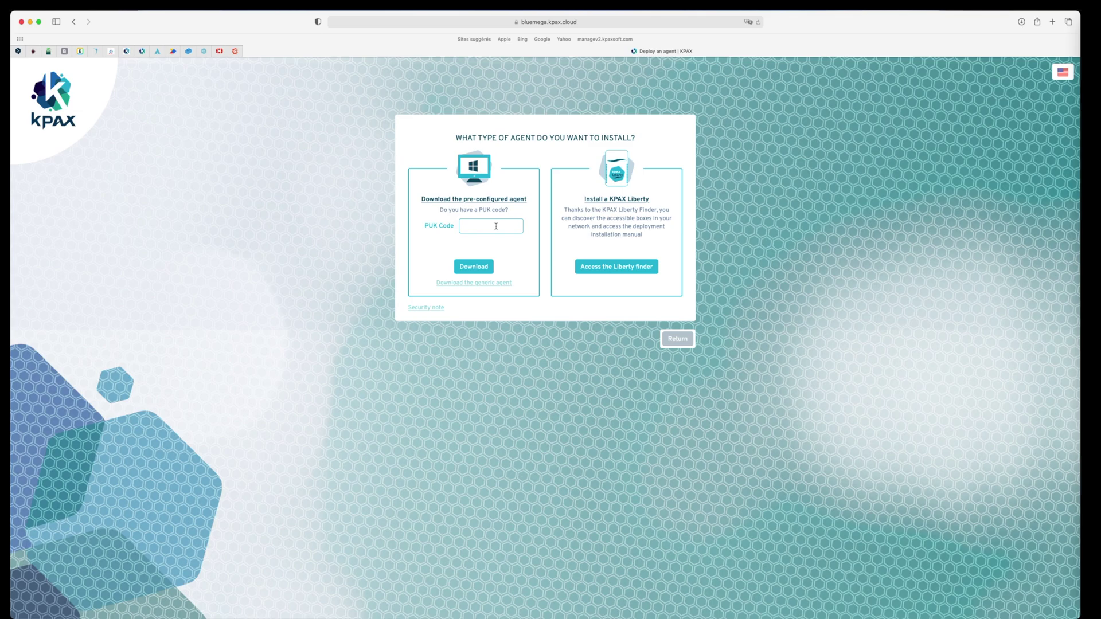
{"action": "left_click", "coordinate": [496, 227]}
{"action": "left_click", "coordinate": [474, 267]}
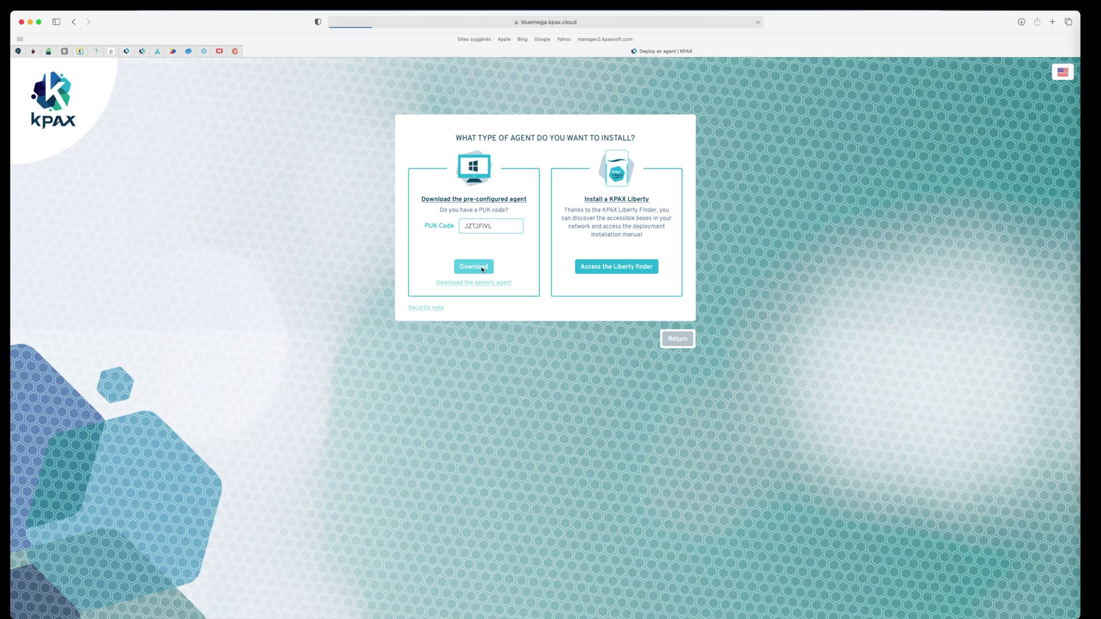
{"action": "left_click", "coordinate": [640, 195]}
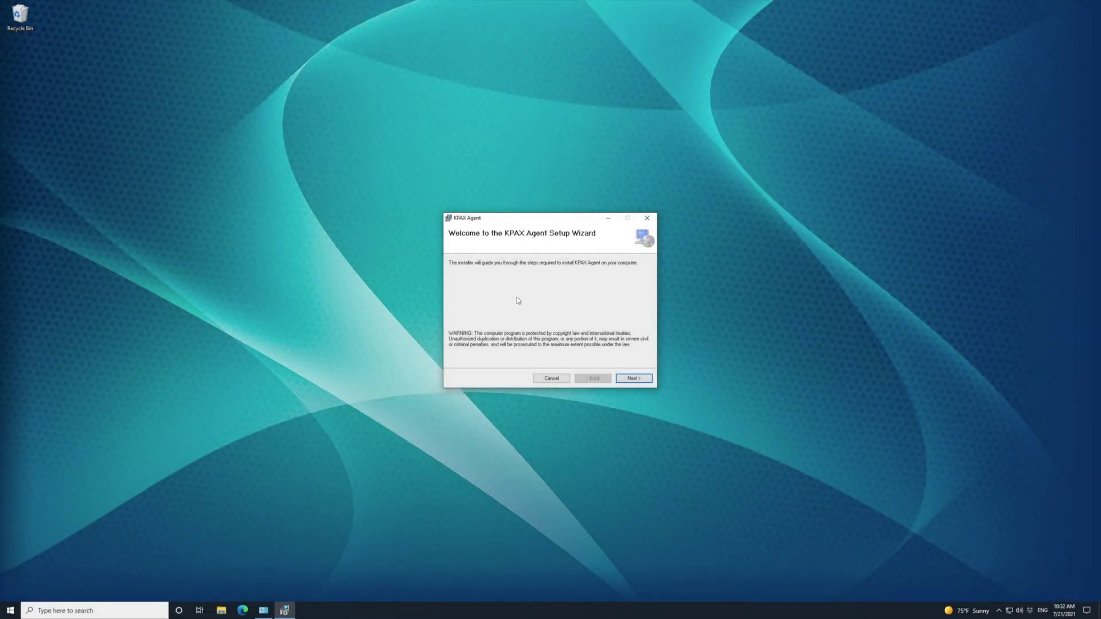
Step: Install the KPAX Agent in the default installation folder
{"action": "left_click", "coordinate": [634, 378]}
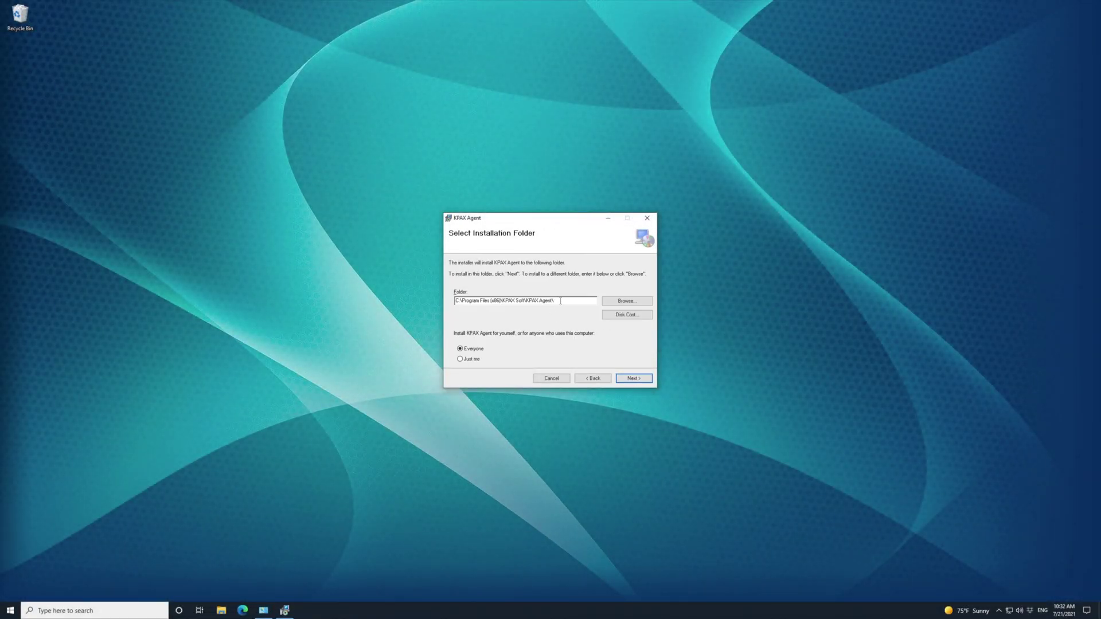
{"action": "left_click_drag", "start_coordinate": [561, 301], "coordinate": [434, 294]}
{"action": "left_click", "coordinate": [633, 379]}
{"action": "left_click", "coordinate": [634, 381]}
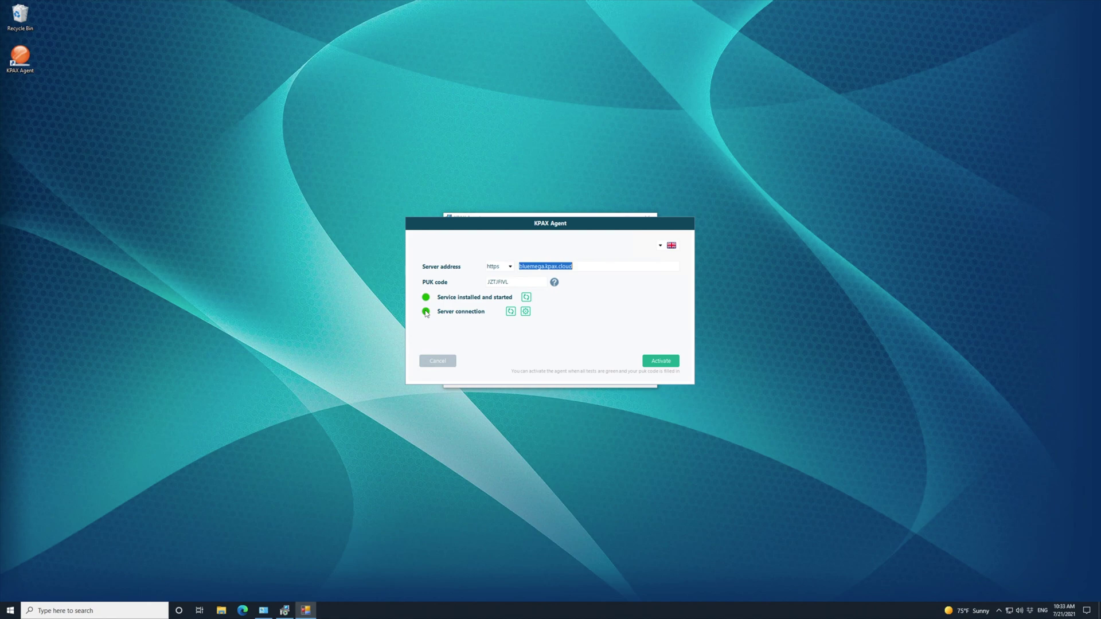
Step: Check the server address and PUK code, then activate the agent
{"action": "left_click_drag", "start_coordinate": [534, 266], "coordinate": [587, 269]}
{"action": "left_click_drag", "start_coordinate": [516, 282], "coordinate": [482, 282]}
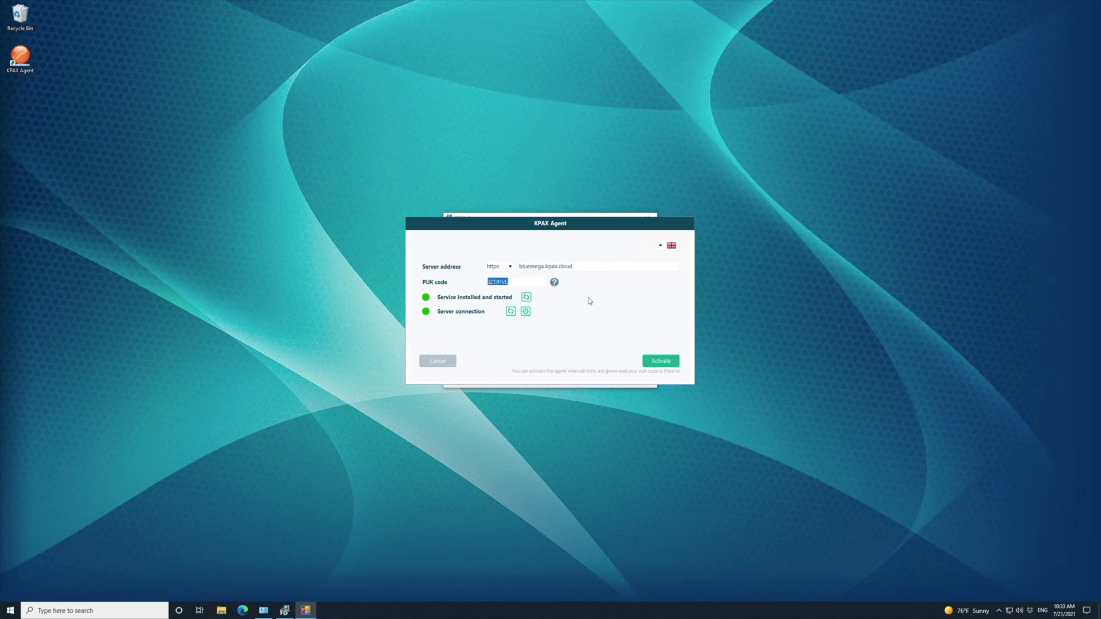
{"action": "left_click", "coordinate": [676, 364]}
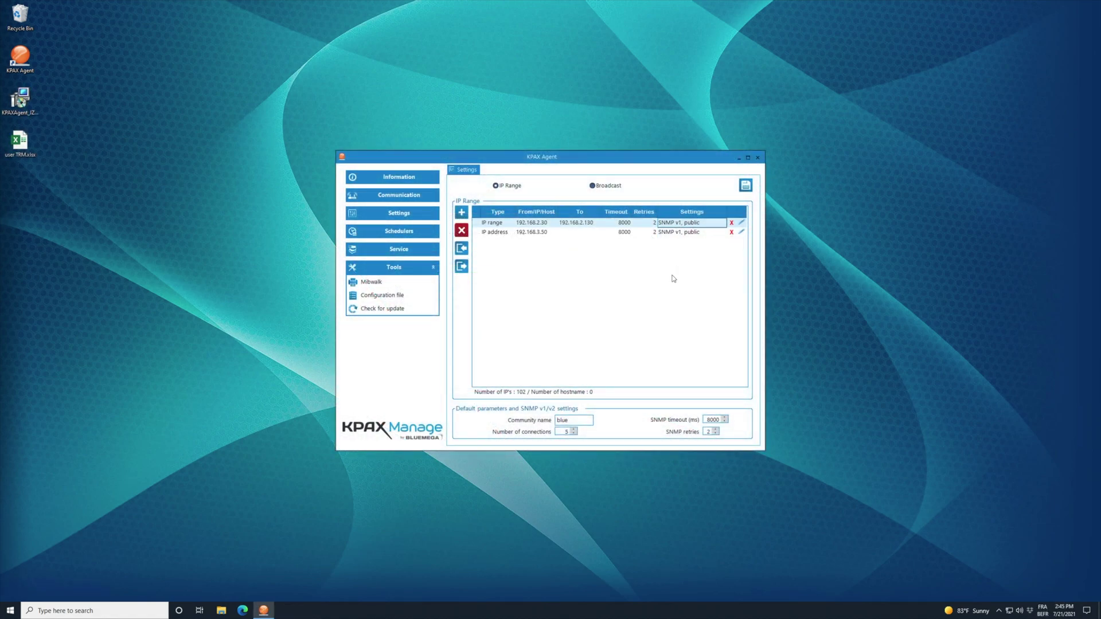
Step: Add 192.168.1.100 as an IP address entry, save the settings, and close the confirmation
{"action": "left_click", "coordinate": [461, 212]}
{"action": "type", "text": "192.168.1.1"}
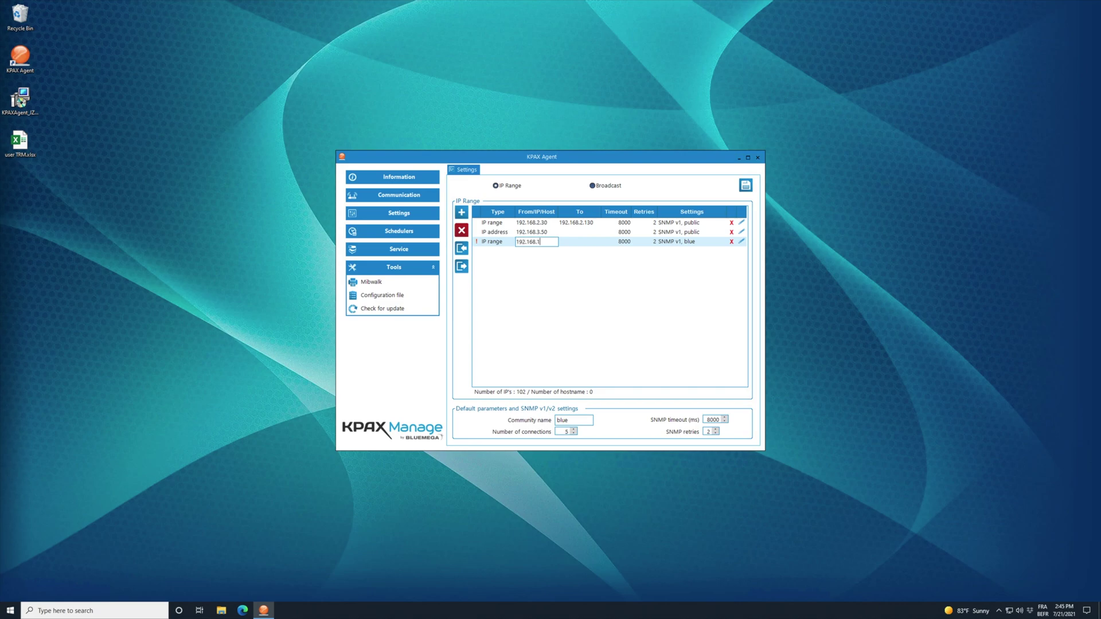
{"action": "type", "text": "00"}
{"action": "left_click", "coordinate": [494, 244]}
{"action": "left_click", "coordinate": [495, 260]}
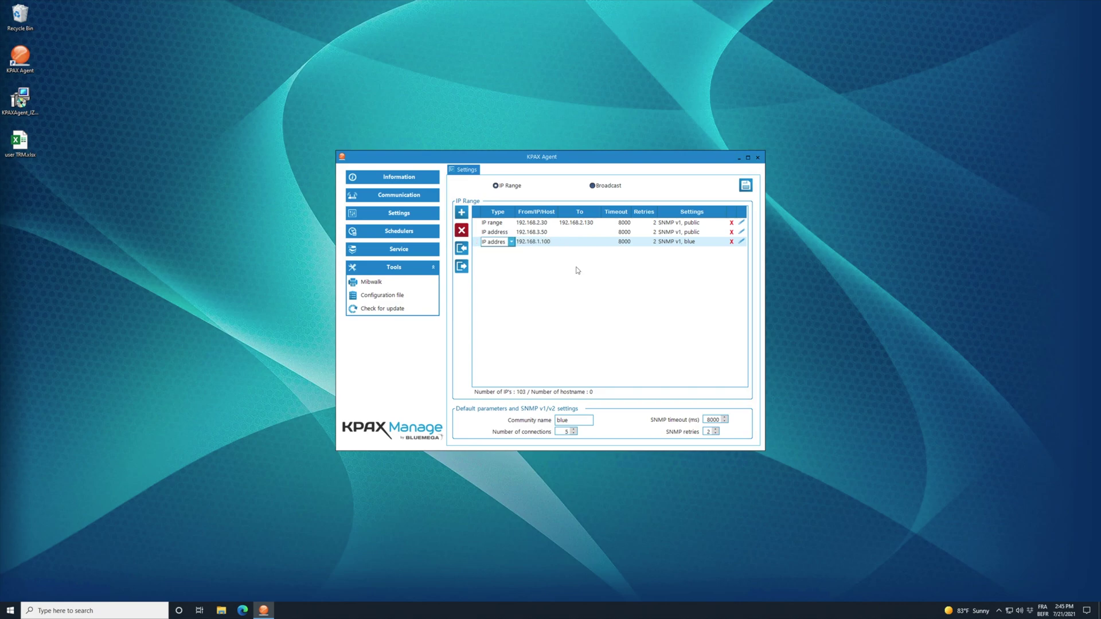
{"action": "left_click", "coordinate": [746, 185]}
{"action": "left_click", "coordinate": [393, 250]}
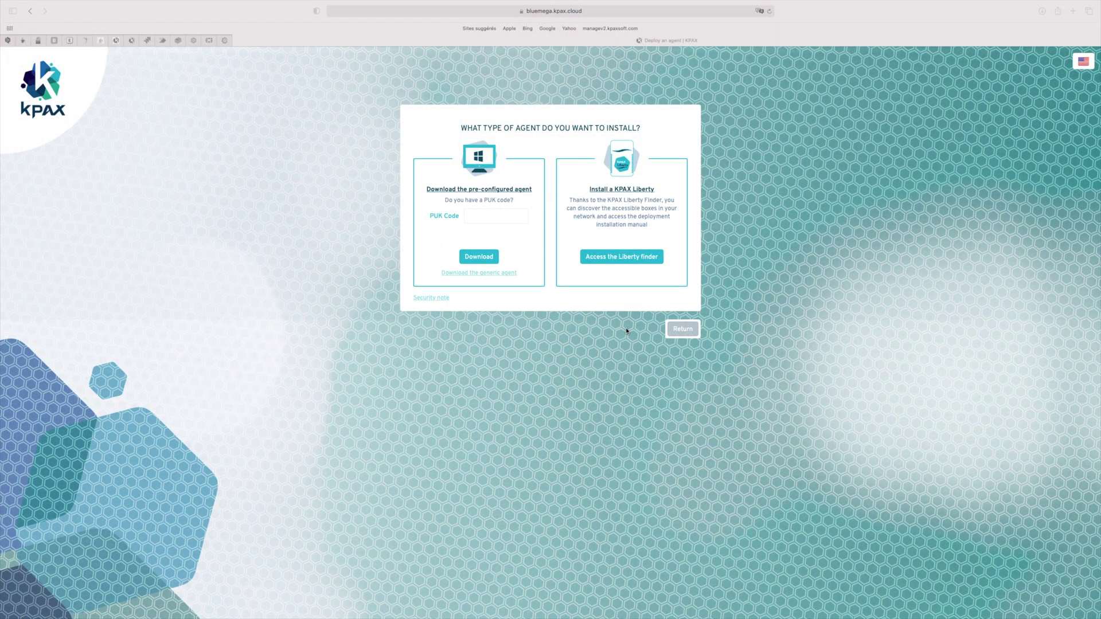
Step: Launch the KPAX Liberty Finder in a new tab to scan for the Liberty box at 192.168.1.199
{"action": "left_click", "coordinate": [605, 280]}
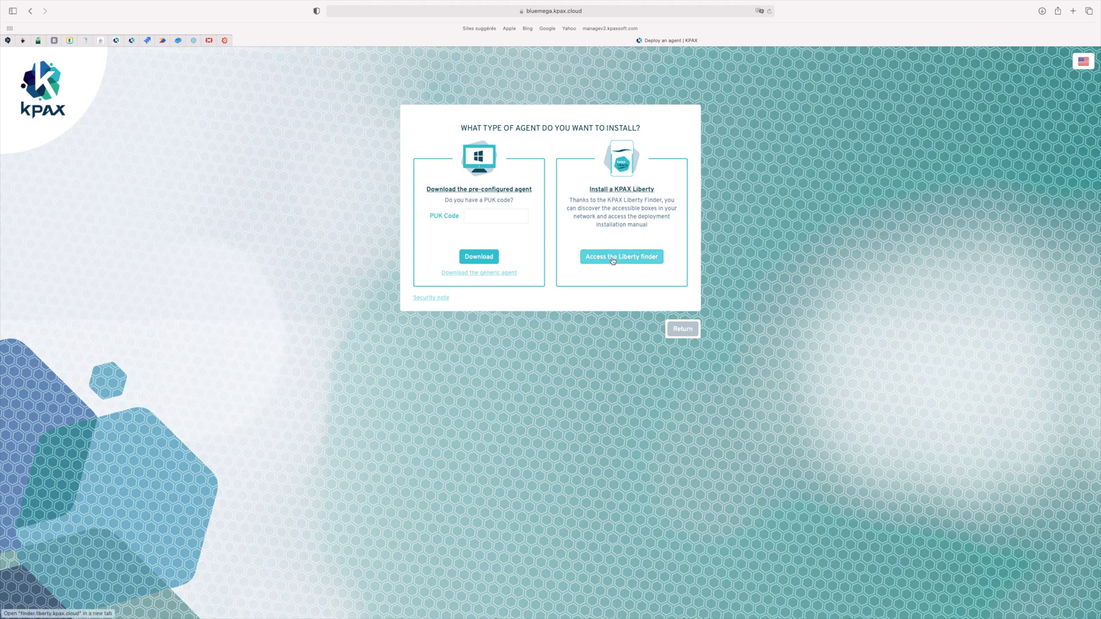
{"action": "left_click", "coordinate": [613, 259]}
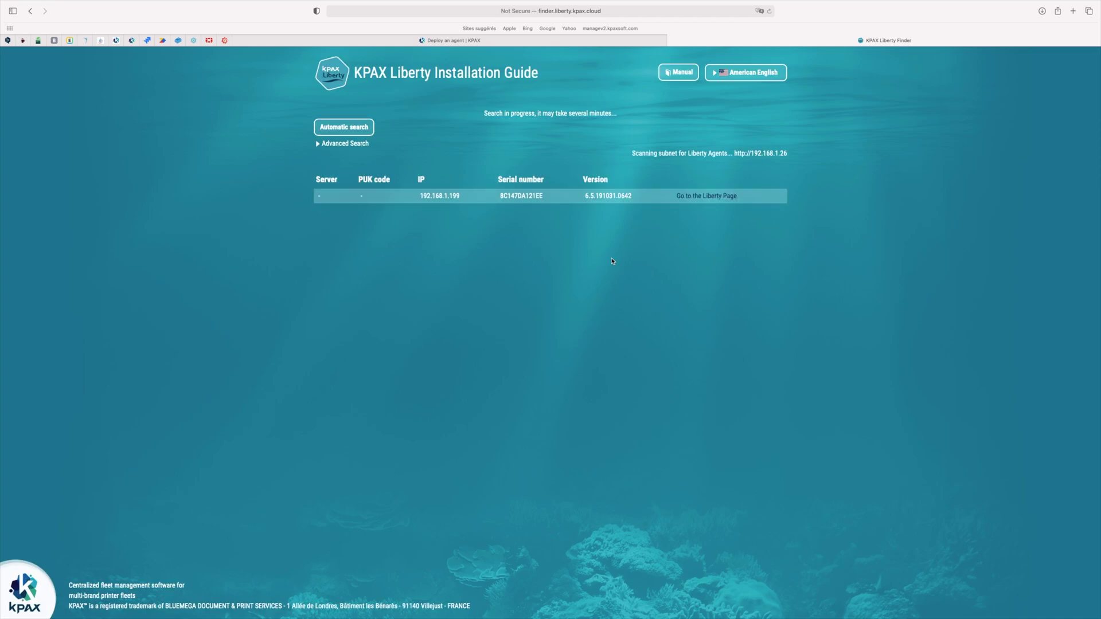
Step: On the 192.168.1.199 Liberty page, confirm server bluemega.kpax.cloud with the PUK code, then review its IP range settings
{"action": "left_click", "coordinate": [699, 197]}
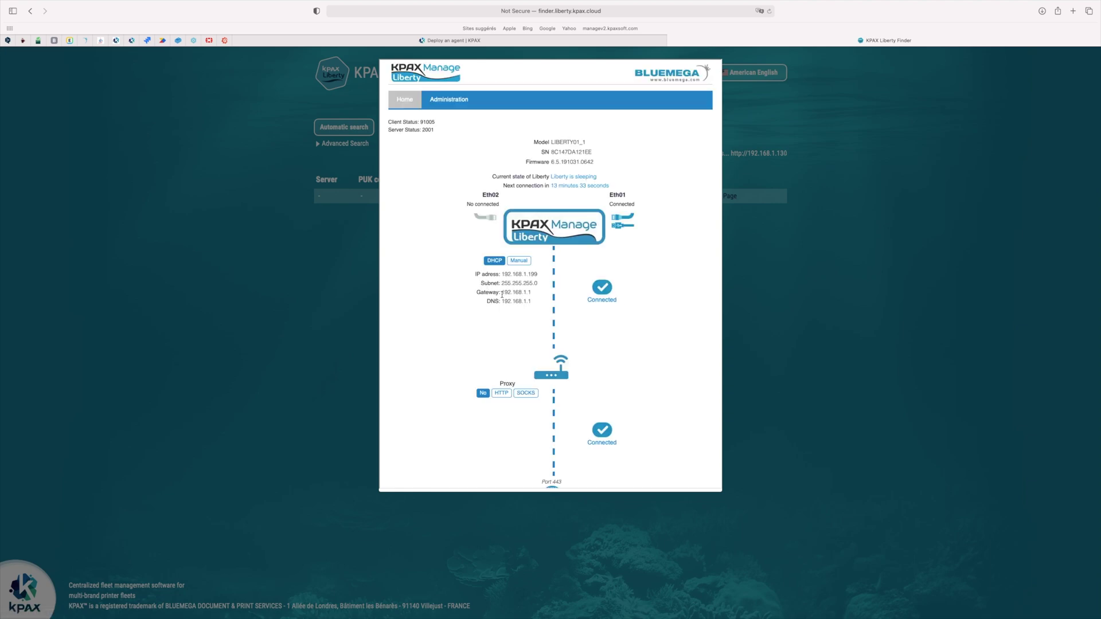
{"action": "scroll", "coordinate": [505, 302], "scroll_direction": "down", "scroll_amount": 5}
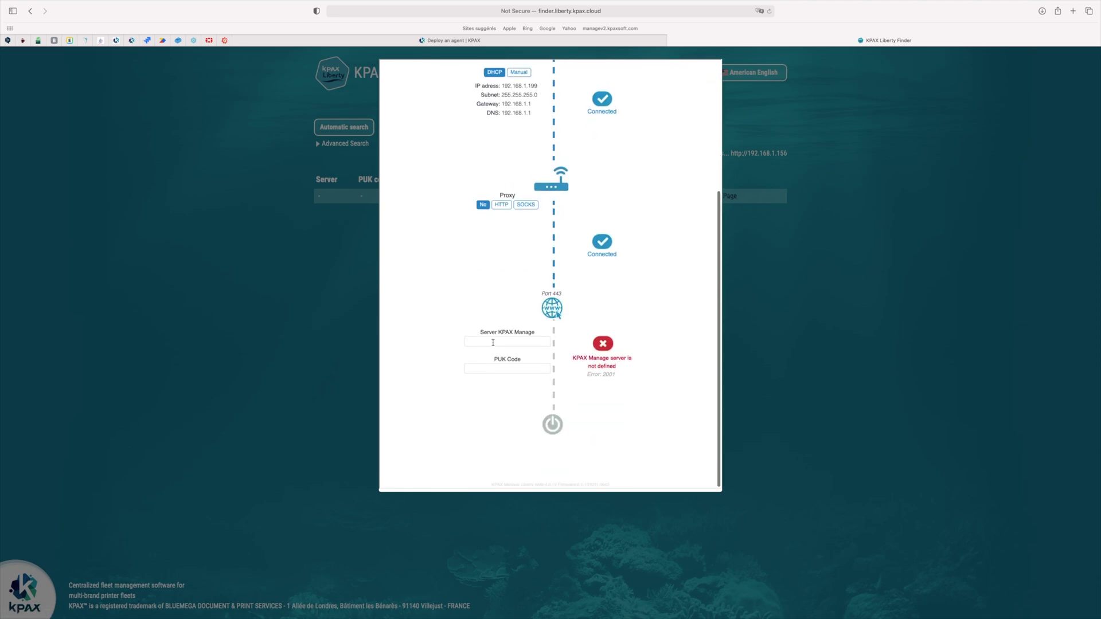
{"action": "left_click", "coordinate": [497, 343]}
{"action": "type", "text": "bluemega."}
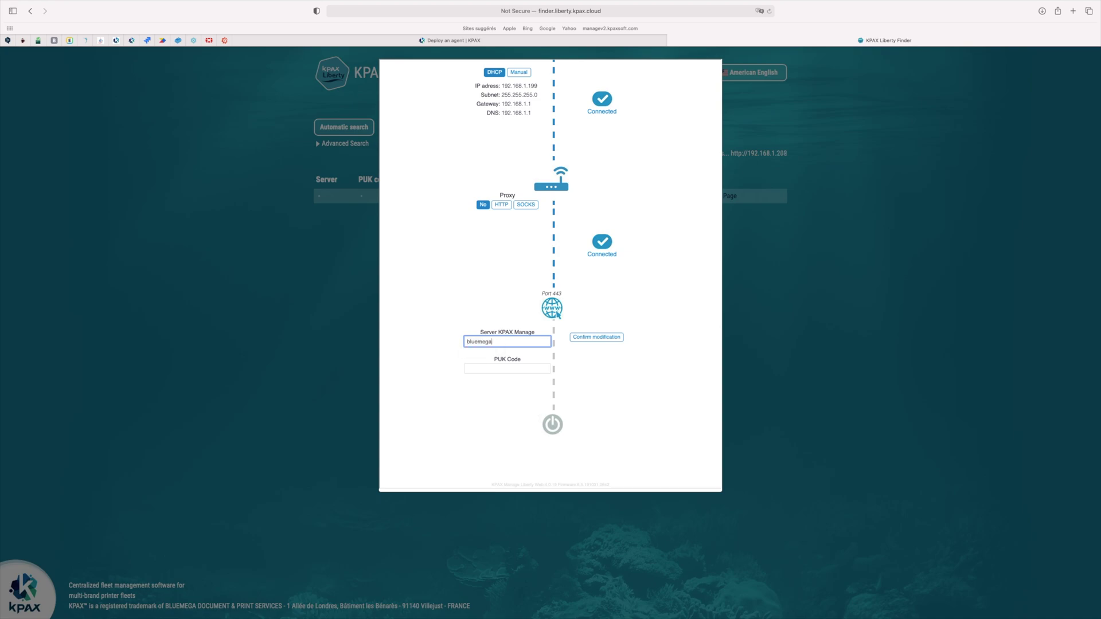
{"action": "type", "text": "kpax.cloud"}
{"action": "key", "text": "Tab"}
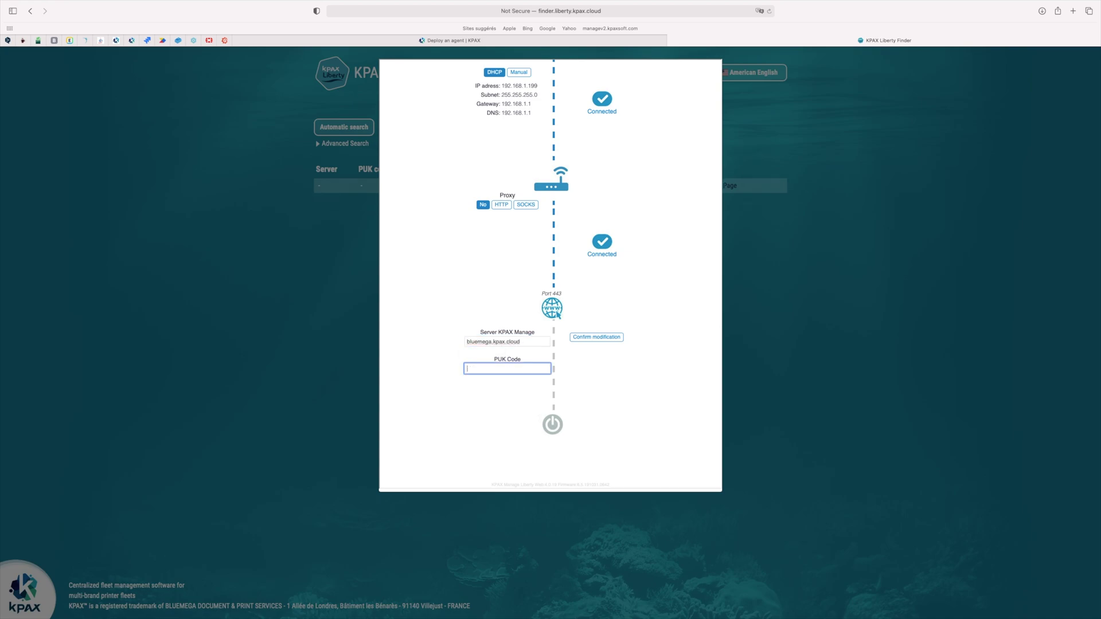
{"action": "left_click", "coordinate": [591, 342]}
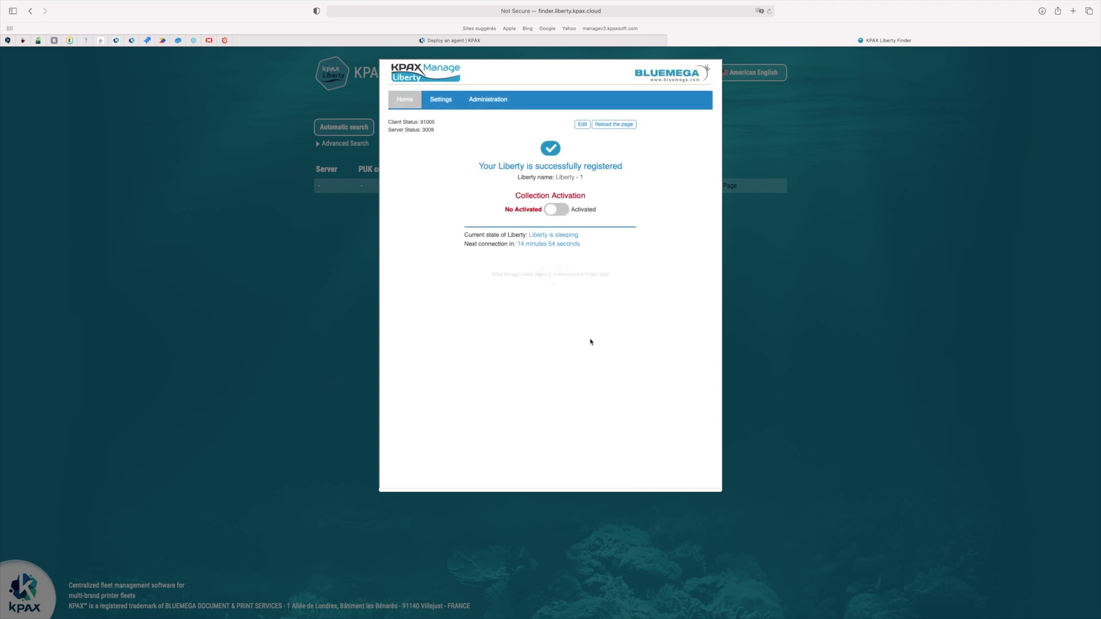
{"action": "left_click", "coordinate": [441, 99]}
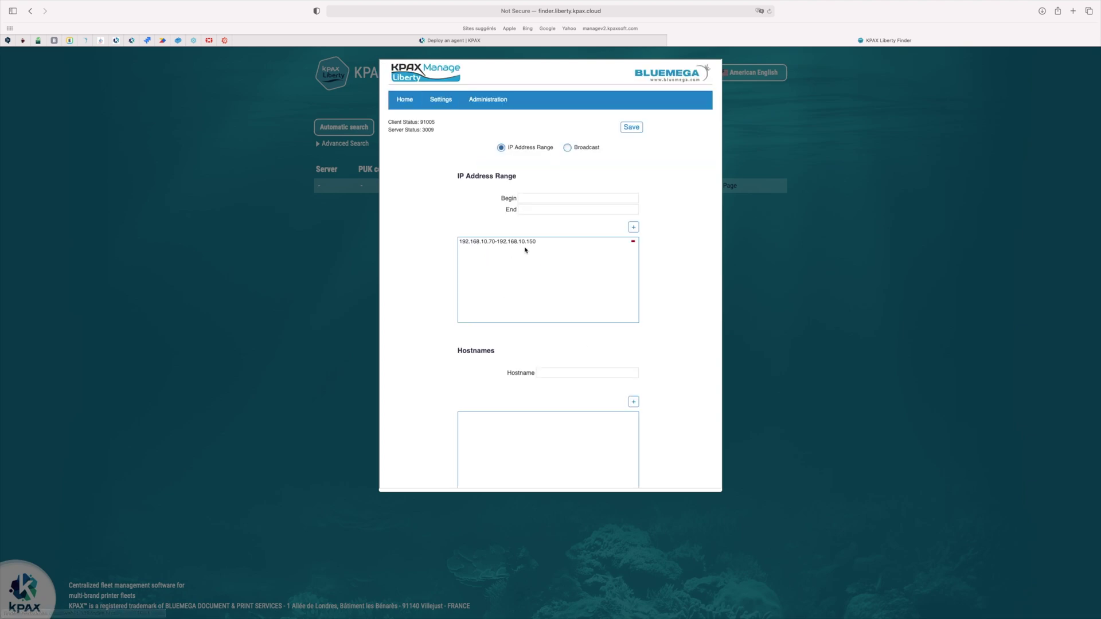
{"action": "left_click", "coordinate": [405, 101]}
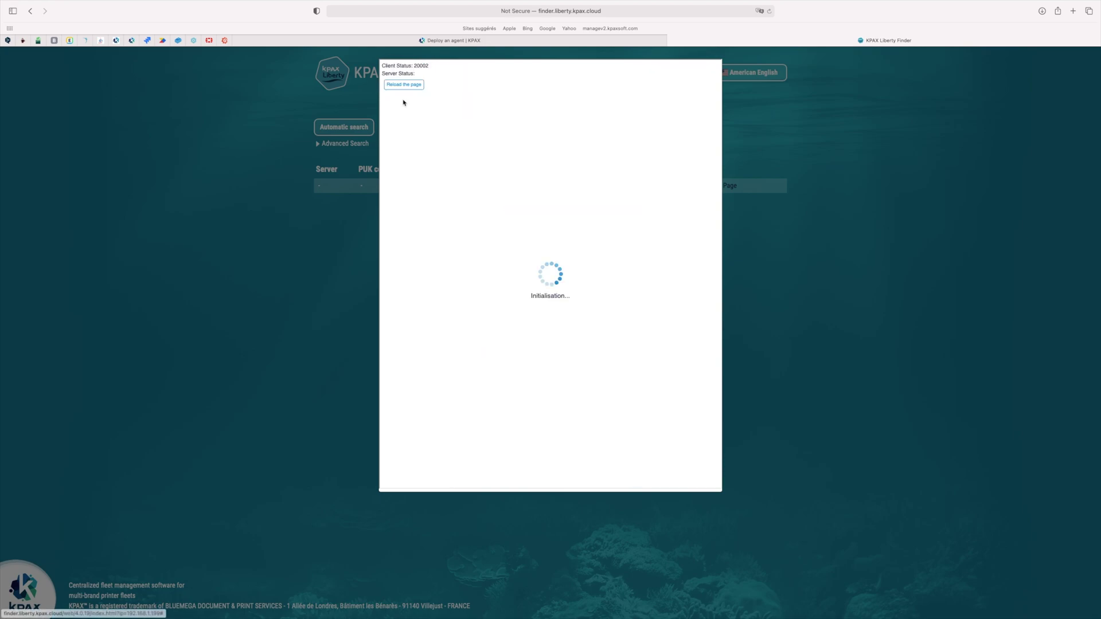